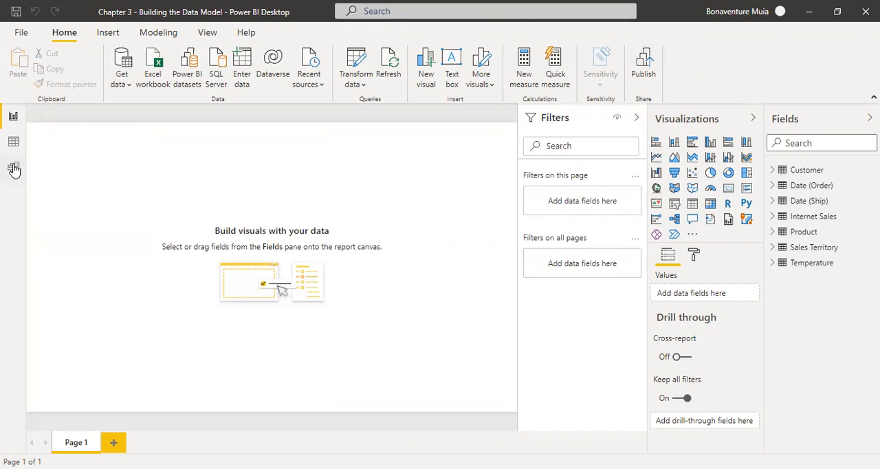
# Step: Review the table relationships defined in the data model, including their active status and linked columns
pyautogui.click(14, 169)
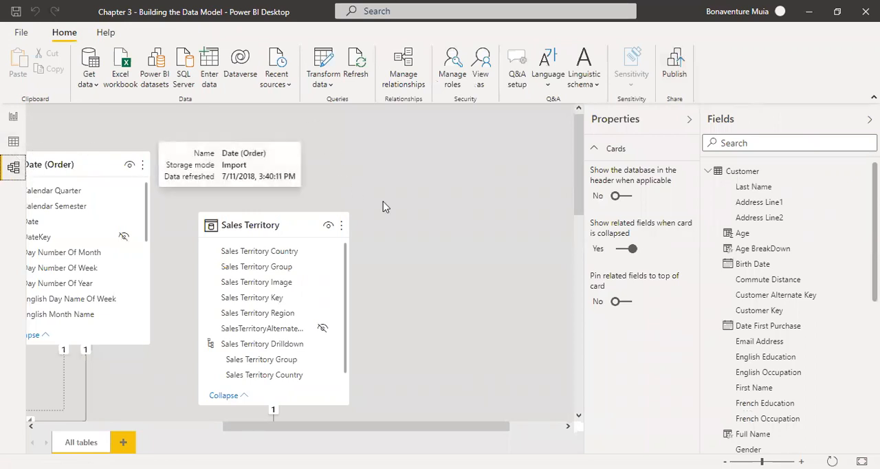
pyautogui.moveTo(578, 180); pyautogui.dragTo(579, 135)
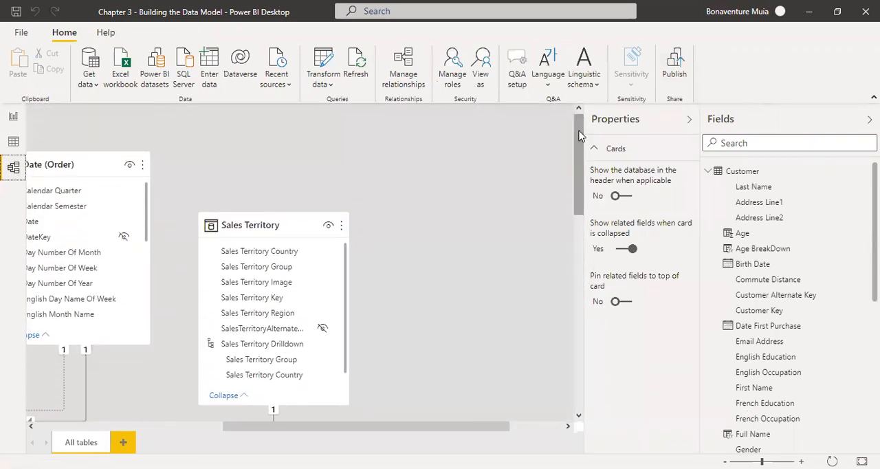
pyautogui.click(408, 78)
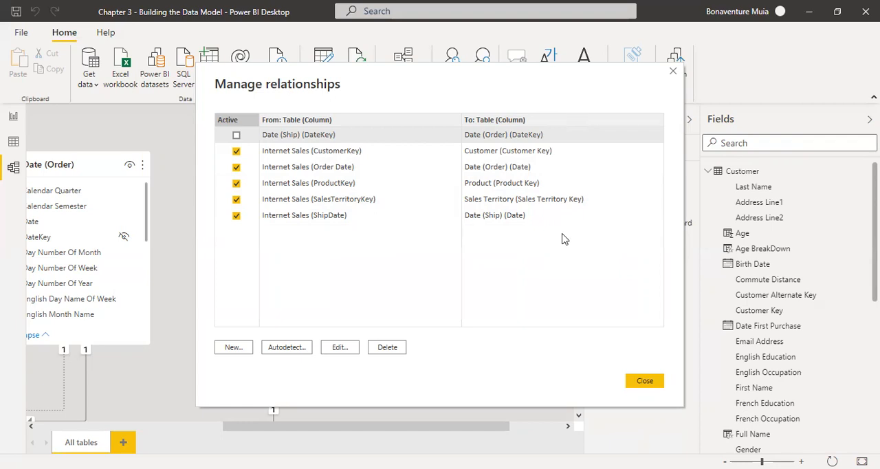
pyautogui.click(674, 70)
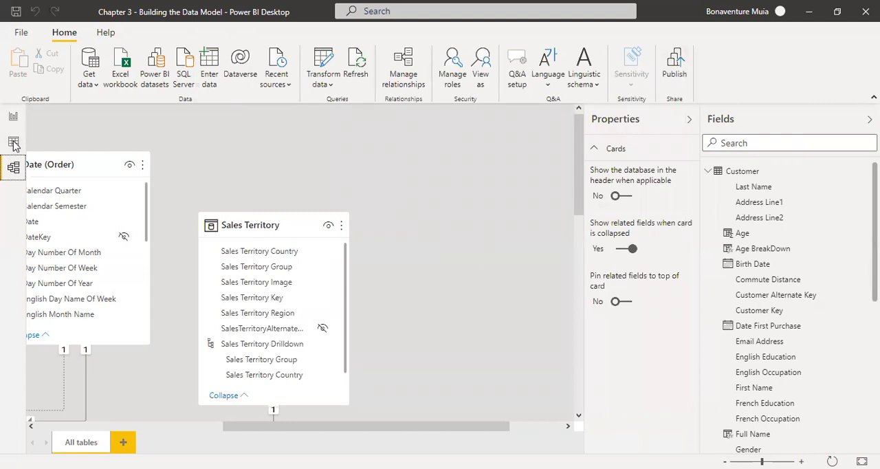
# Step: Add a new calculated column to the Internet Sales table from the table data view
pyautogui.click(13, 142)
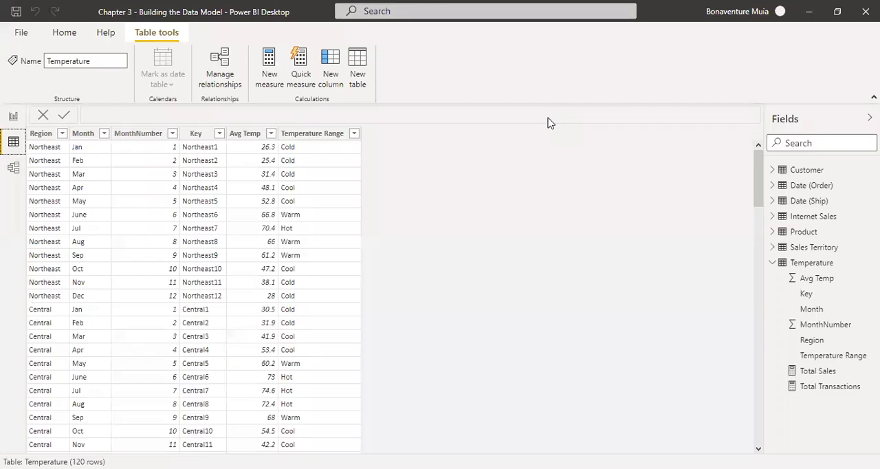
pyautogui.click(166, 133)
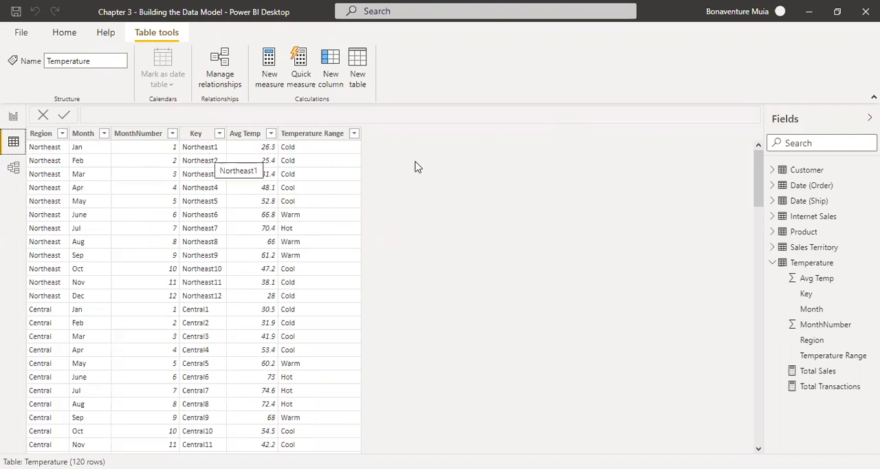
pyautogui.click(809, 218)
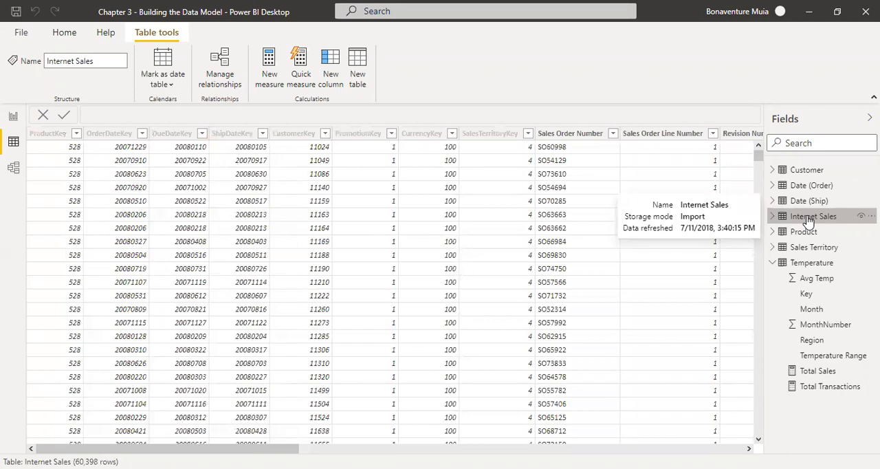
pyautogui.click(329, 79)
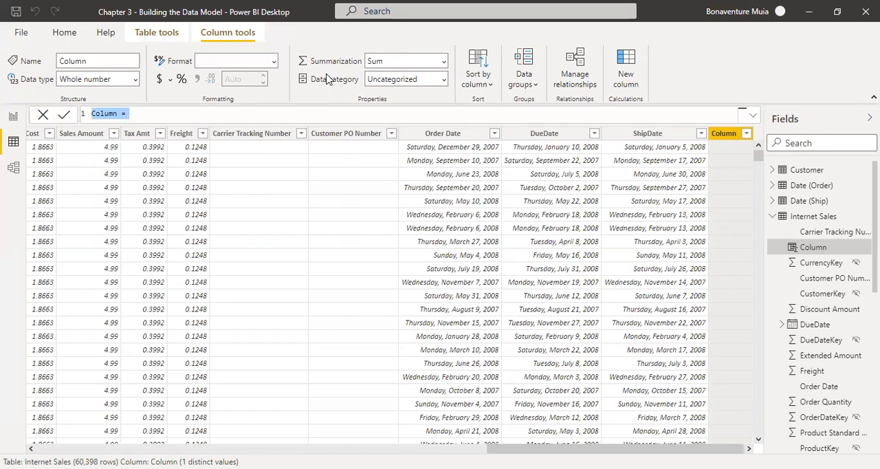
# Step: Name the new column Temperature Key and begin its DAX formula with the RELATED function
pyautogui.click(121, 113)
pyautogui.press('BackSpace')
pyautogui.press('BackSpace')
pyautogui.press('BackSpace')
pyautogui.press('BackSpace')
pyautogui.press('BackSpace')
pyautogui.press('BackSpace')
pyautogui.write('Temperature Key')
pyautogui.write('rea')
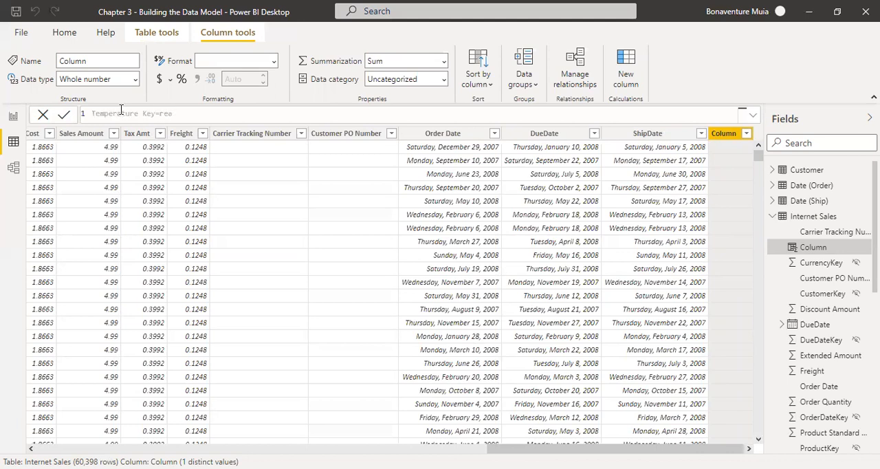
pyautogui.press('BackSpace')
pyautogui.write('lated')
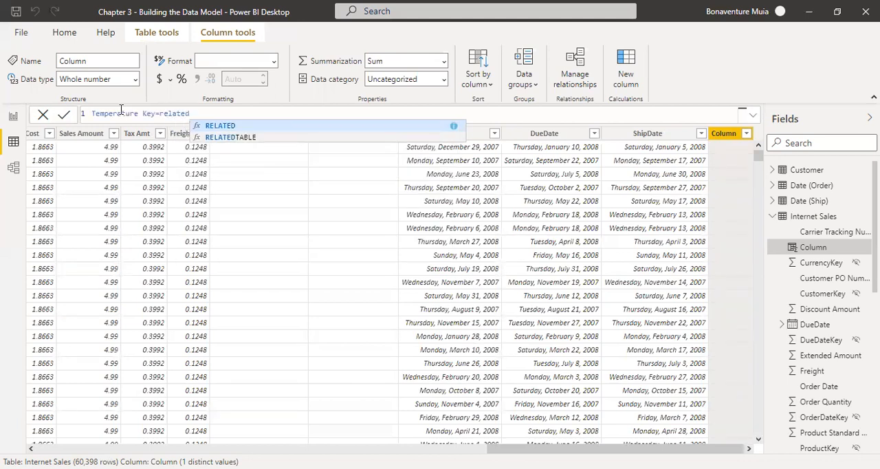
pyautogui.press('Tab')
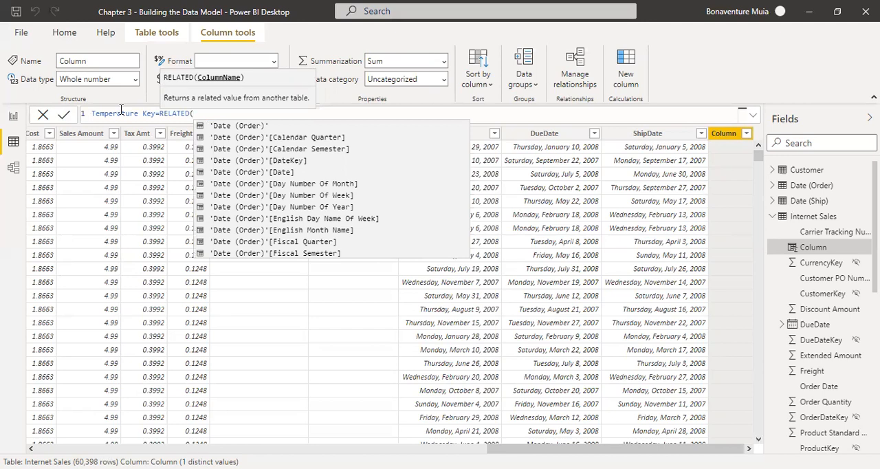
pyautogui.write('sale')
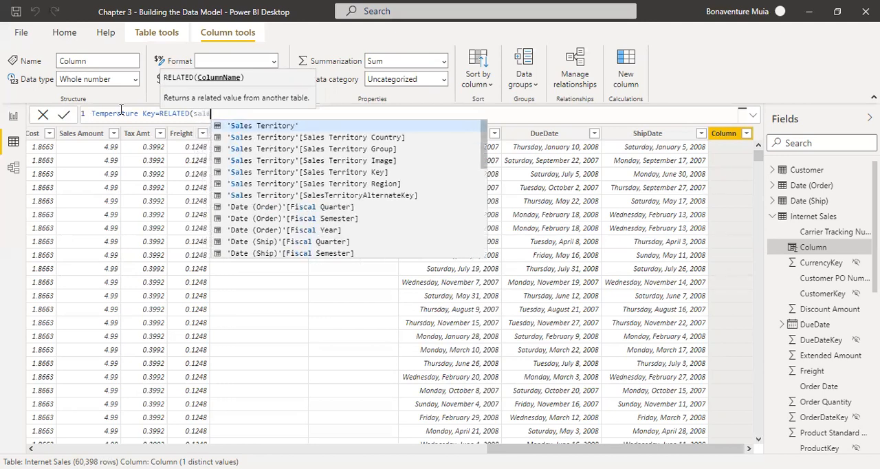
pyautogui.write('s[')
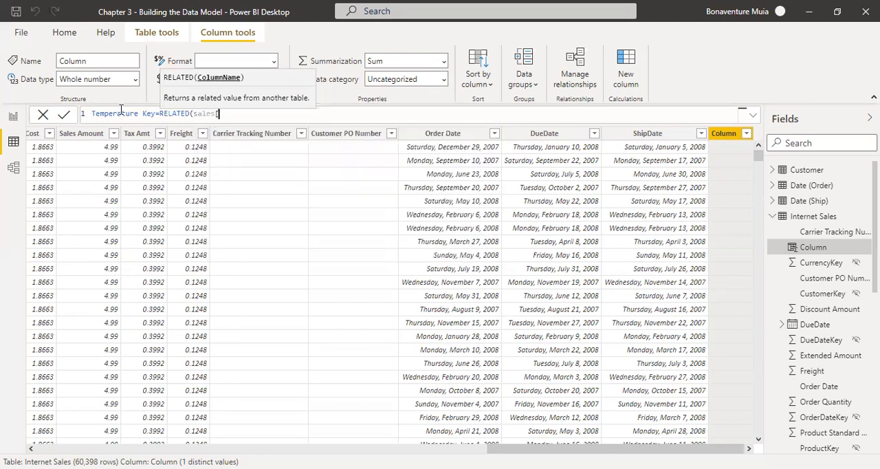
pyautogui.write('sal')
pyautogui.press('BackSpace')
pyautogui.press('BackSpace')
pyautogui.press('BackSpace')
pyautogui.press('BackSpace')
pyautogui.write('[')
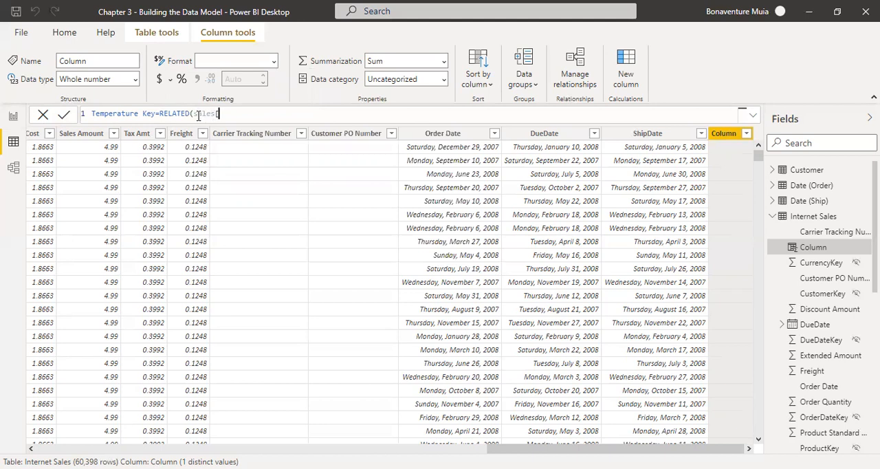
pyautogui.press('BackSpace')
pyautogui.press('BackSpace')
pyautogui.press('BackSpace')
# Step: Use 'Sales Territory'[Sales Territory Region] as the argument of the RELATED function and close its parenthesis
pyautogui.write('sa')
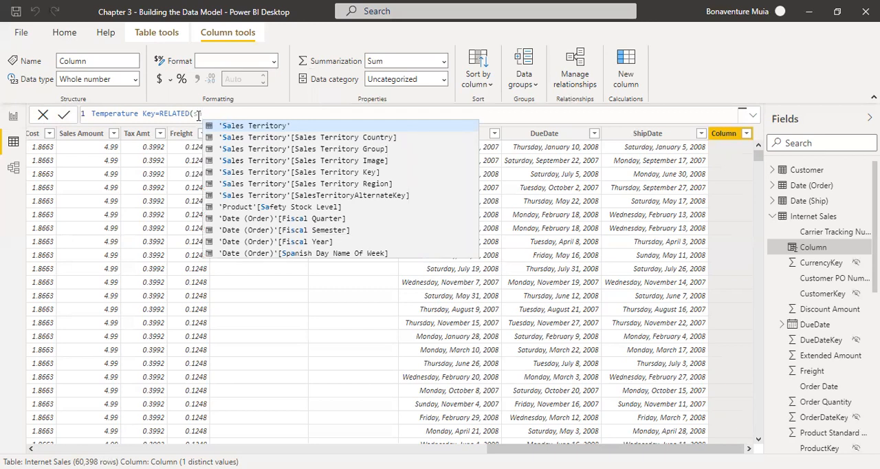
pyautogui.press('Down')
pyautogui.press('Down')
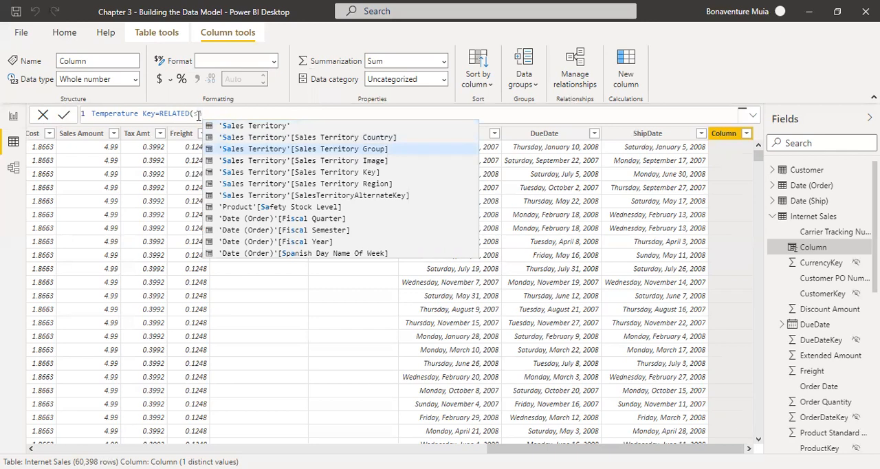
pyautogui.press('Down')
pyautogui.press('Down')
pyautogui.press('Down')
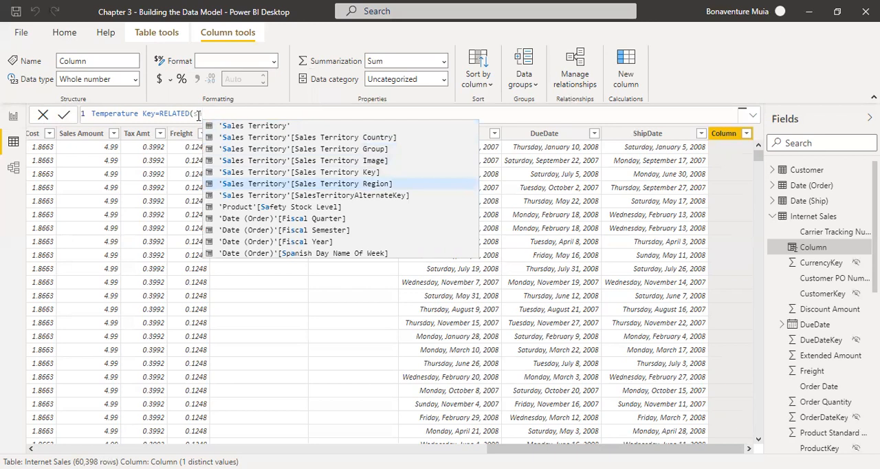
pyautogui.press('Tab')
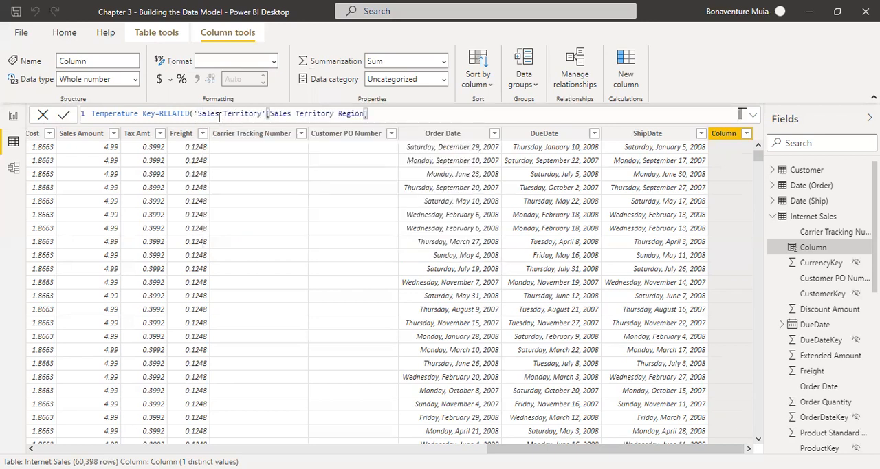
pyautogui.moveTo(194, 114); pyautogui.dragTo(363, 117)
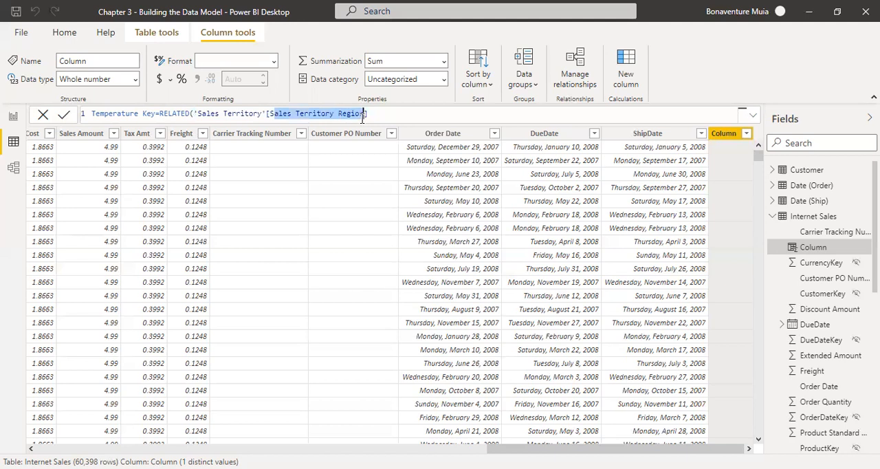
pyautogui.click(377, 114)
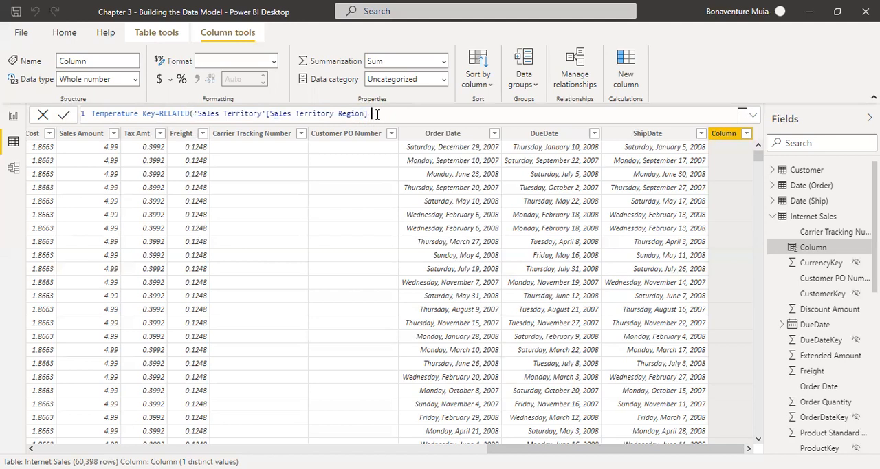
pyautogui.write('(')
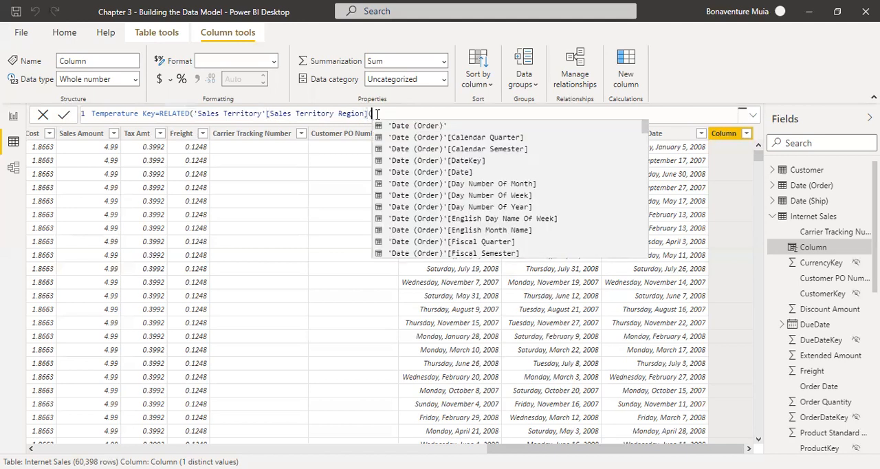
pyautogui.press('BackSpace')
pyautogui.write(')')
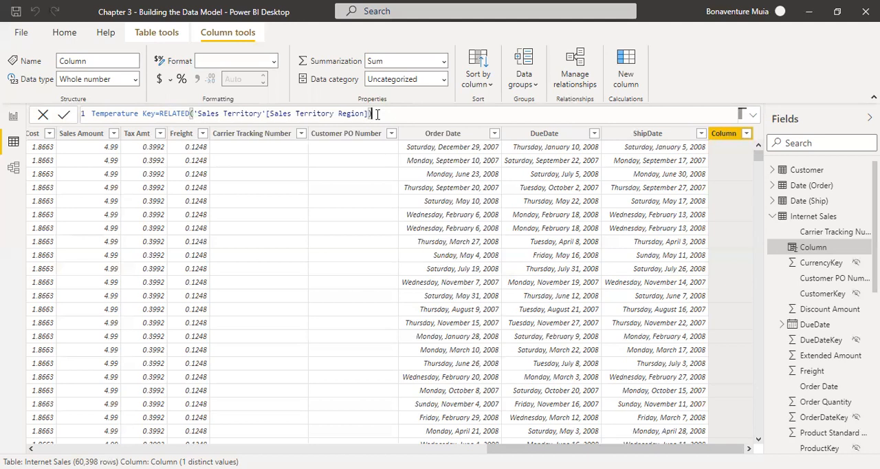
# Step: Concatenate a second RELATED function to the formula with &, referencing 'Date (Order)'[Month Number Of Year]
pyautogui.write('& related')
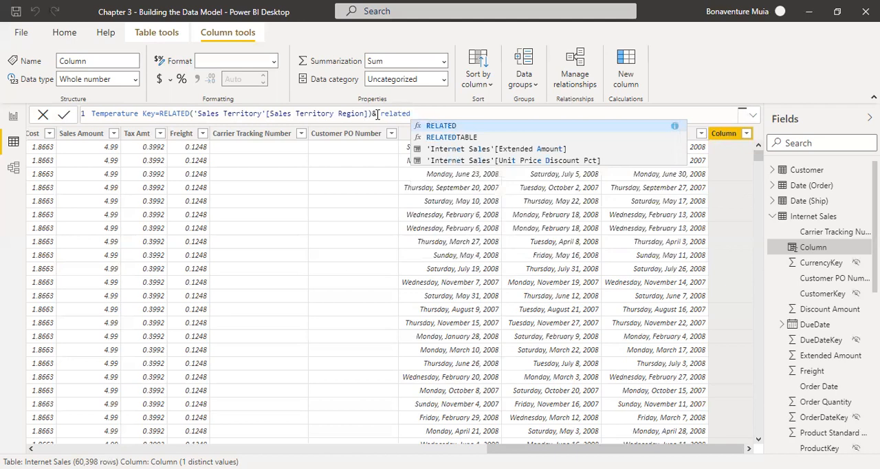
pyautogui.press('Tab')
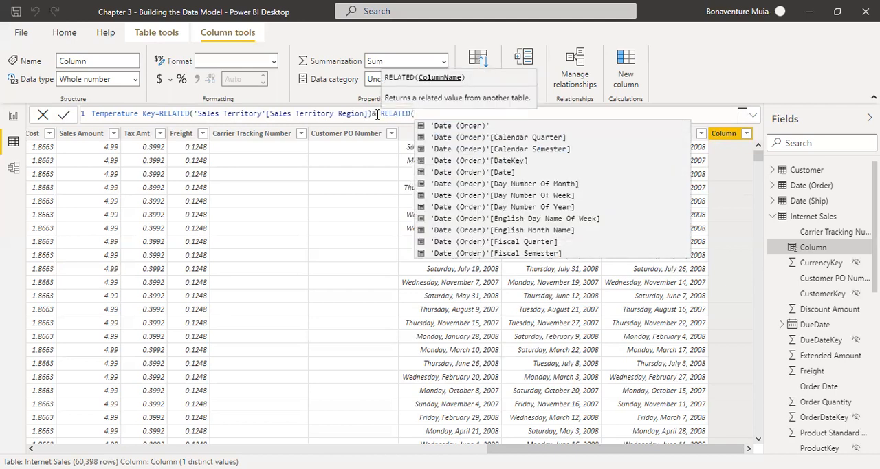
pyautogui.write('da')
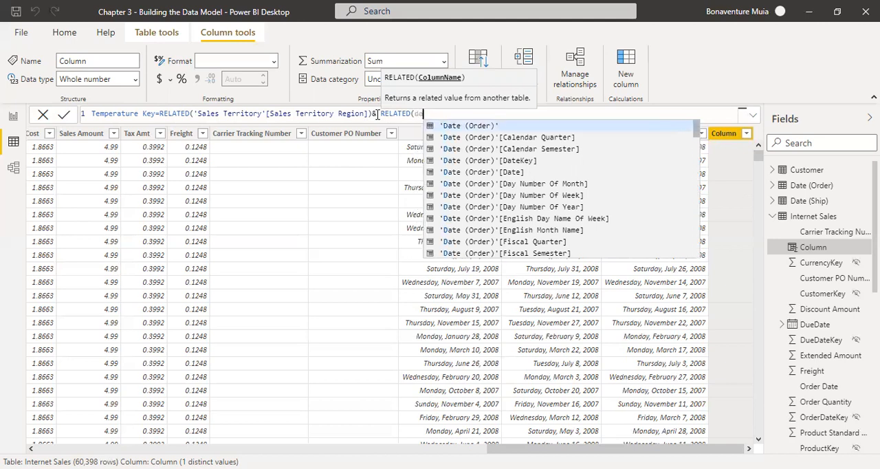
pyautogui.write('te')
pyautogui.press('Down')
pyautogui.press('Down')
pyautogui.press('Down')
pyautogui.press('Down')
pyautogui.press('Down')
pyautogui.press('Down')
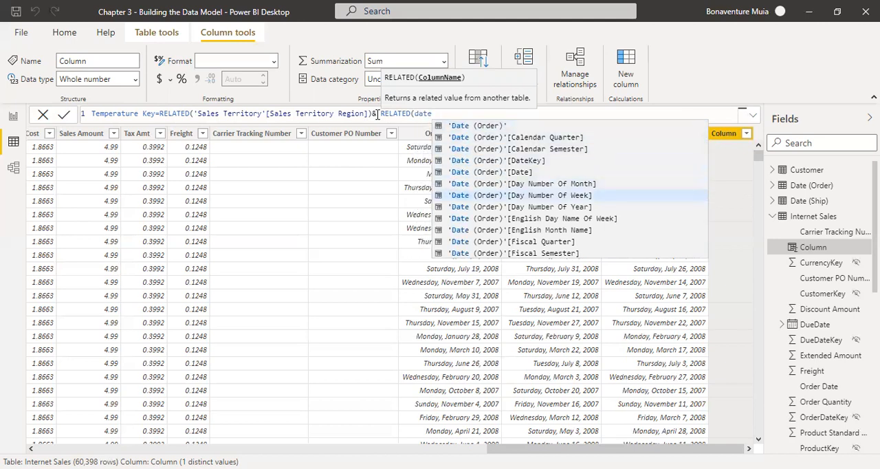
pyautogui.press('Down')
pyautogui.press('Down')
pyautogui.press('Down')
pyautogui.press('Down')
pyautogui.press('Down')
pyautogui.press('Down')
pyautogui.press('Down')
pyautogui.press('Down')
pyautogui.press('Down')
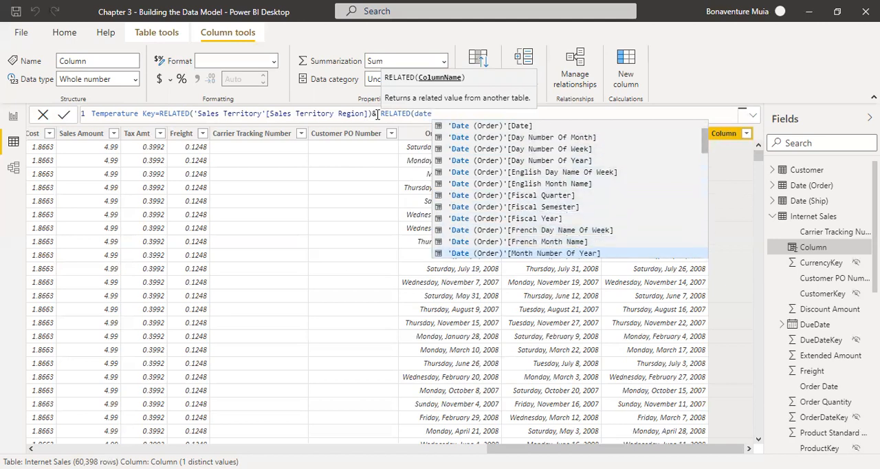
pyautogui.press('Down')
pyautogui.press('Up')
pyautogui.press('Tab')
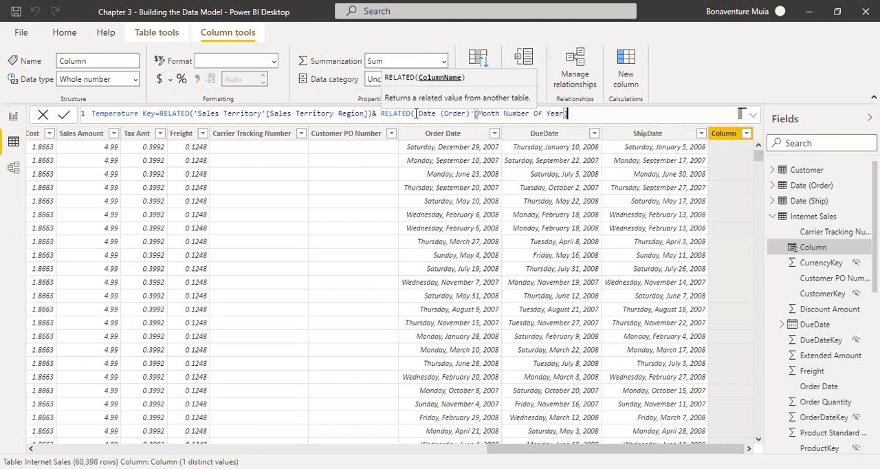
# Step: Close the second RELATED function's parenthesis and commit the Temperature Key formula
pyautogui.moveTo(418, 114); pyautogui.dragTo(471, 115)
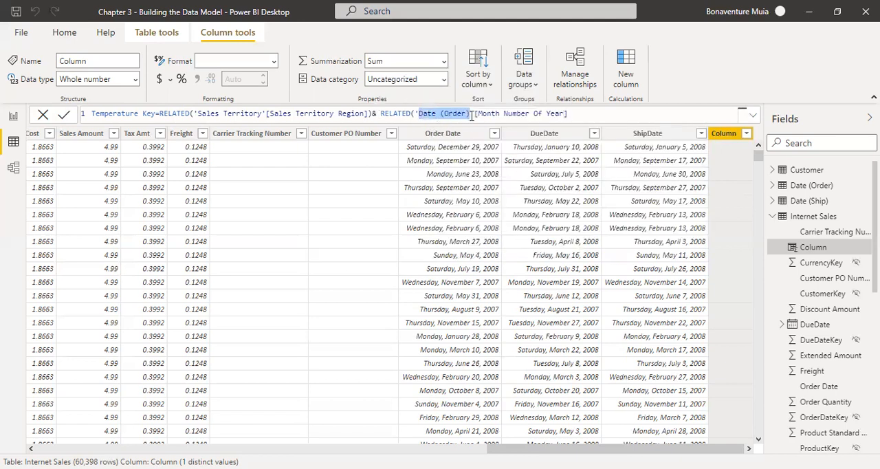
pyautogui.click(572, 115)
pyautogui.write(')')
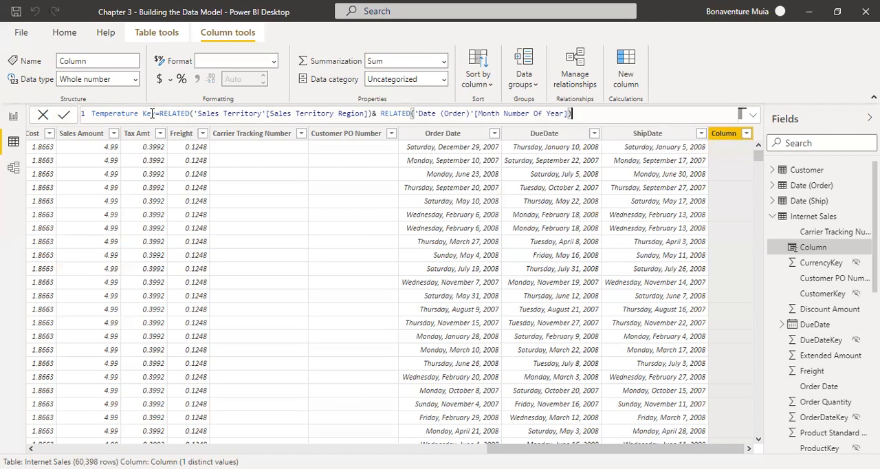
pyautogui.click(155, 113)
pyautogui.press('Return')
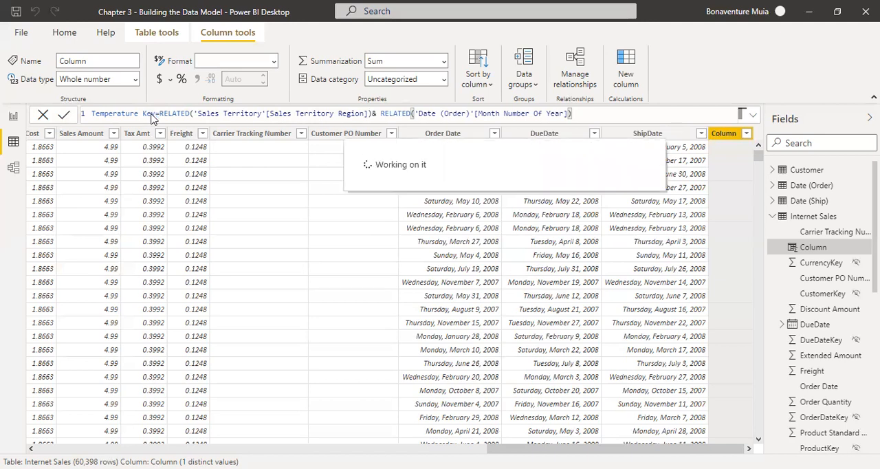